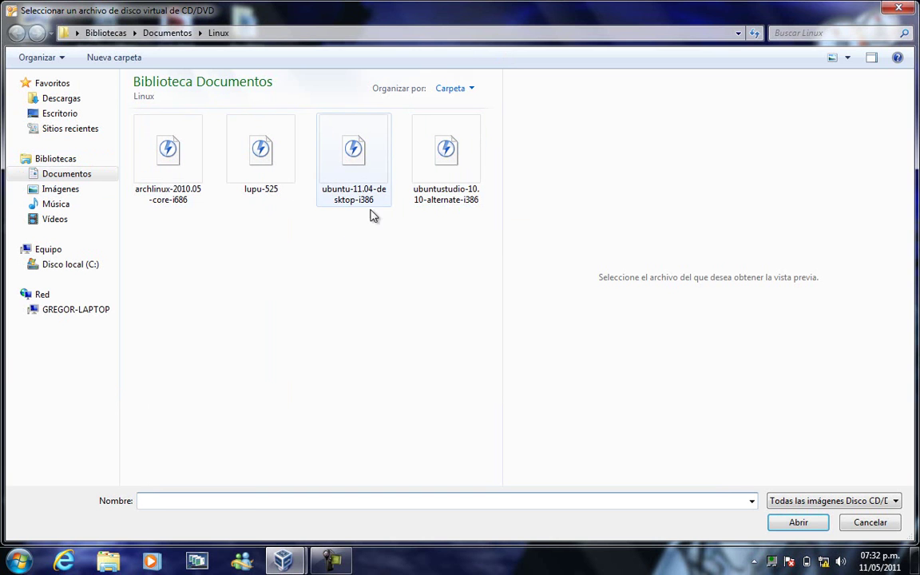
Use the ubuntu-11.04-desktop-i386 image as the installation medium, start the virtual machine and dismiss the colour mode notice.
left_click(380, 176)
left_click(795, 524)
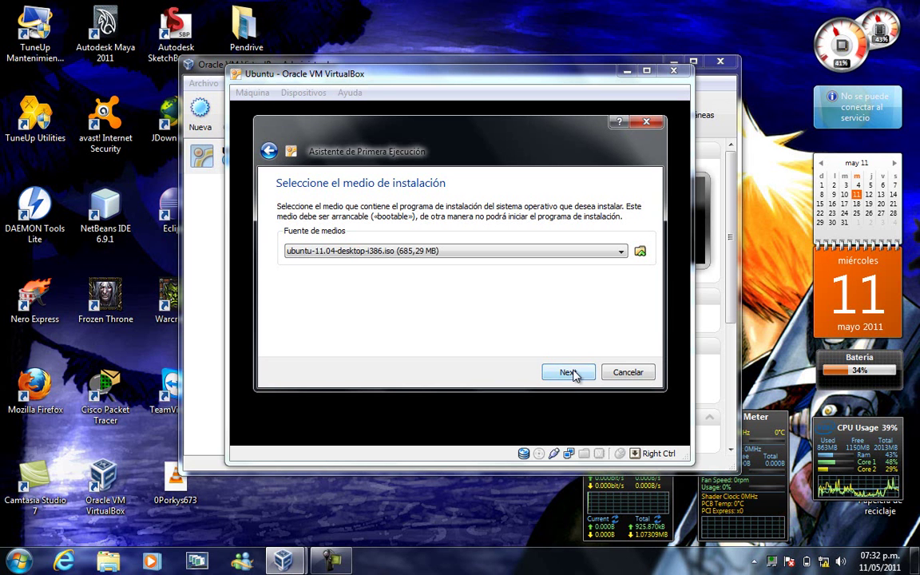
left_click(571, 372)
left_click(571, 372)
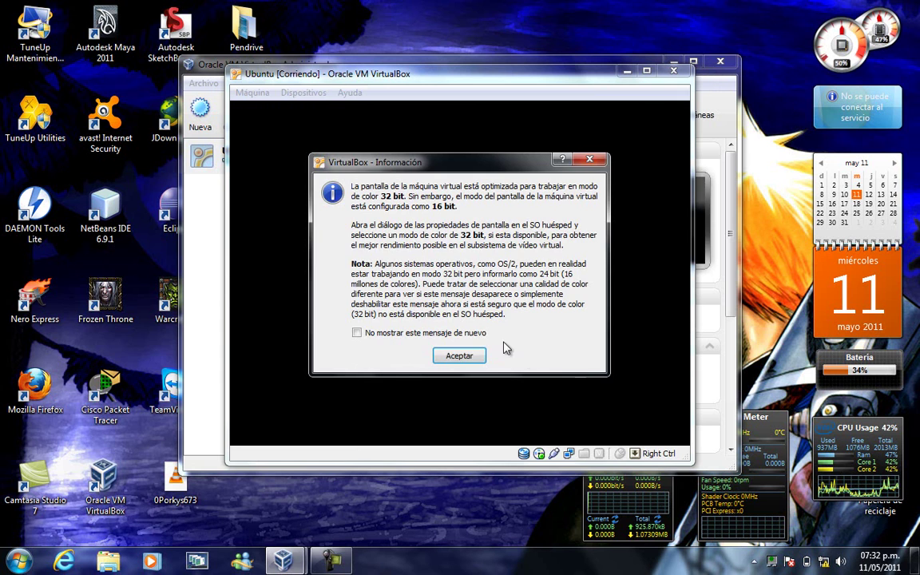
left_click(477, 356)
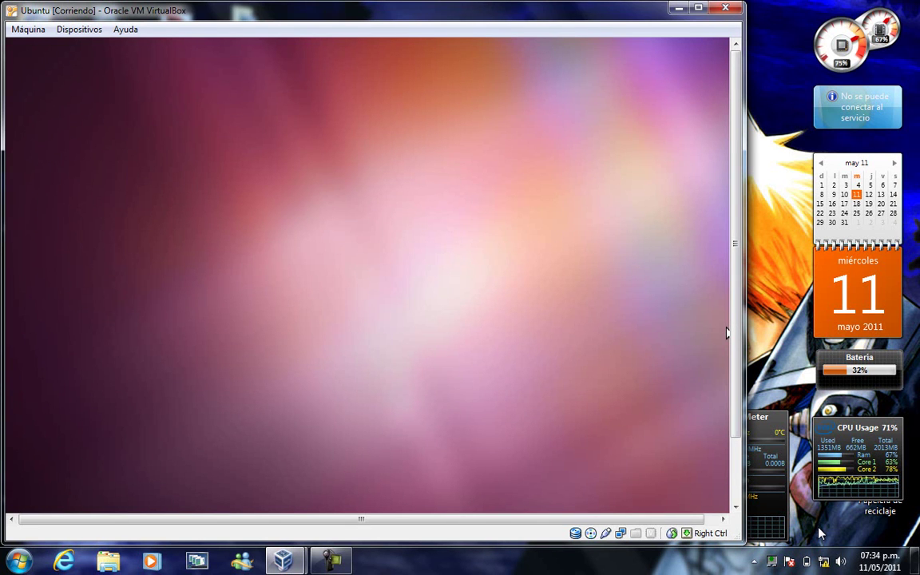
Switch the virtual machine to full screen and start the Ubuntu installation in Español.
key("Control_R+f")
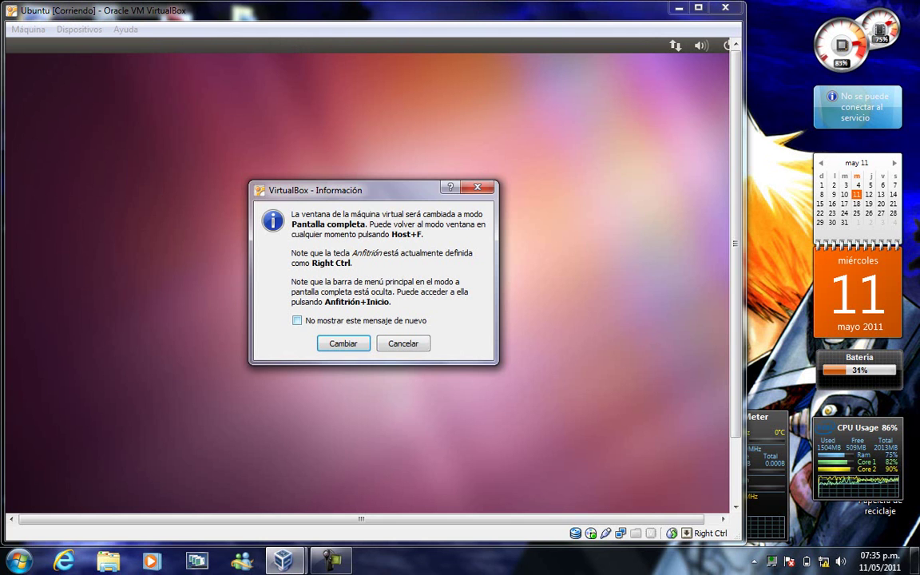
left_click(363, 334)
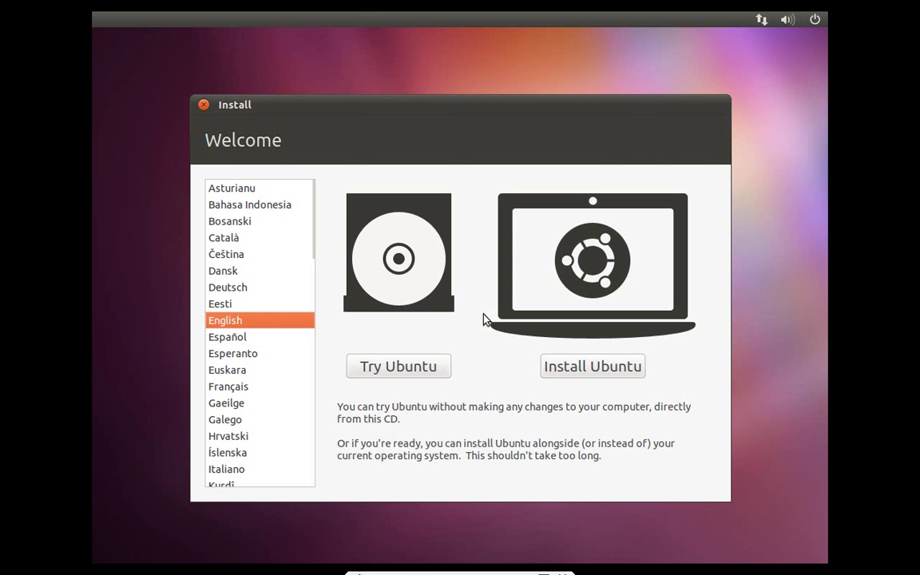
left_click(240, 337)
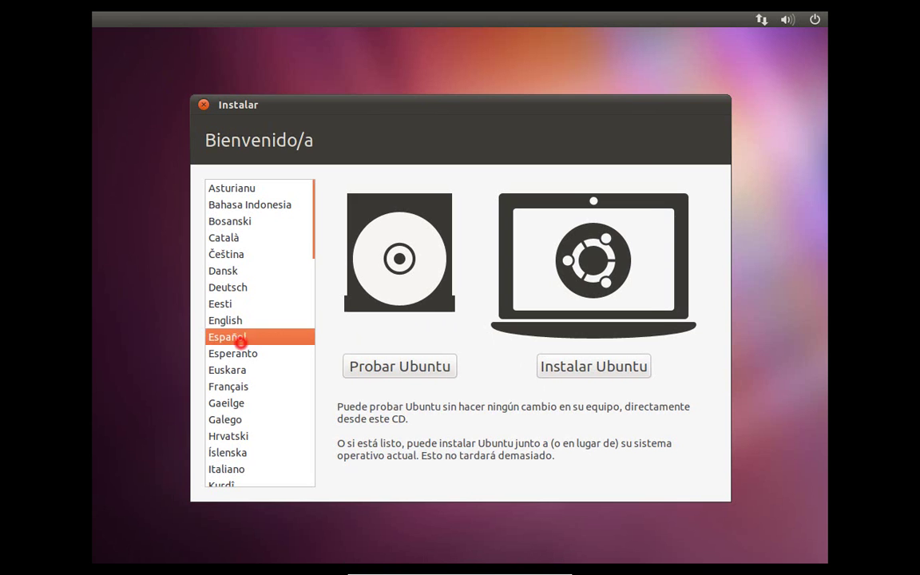
left_click(568, 368)
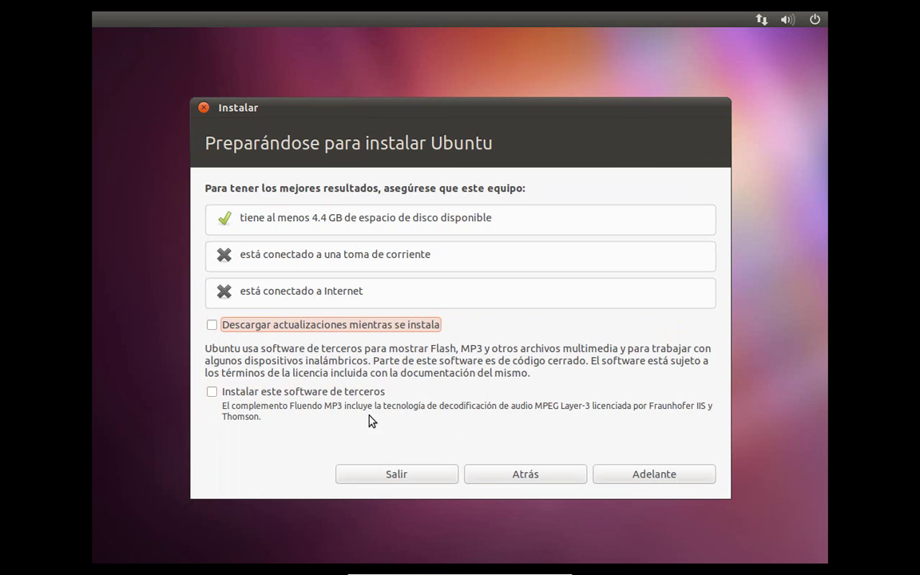
Leave updates and third-party software unselected, and install Ubuntu by erasing the entire VBOX HARDDISK.
left_click(644, 474)
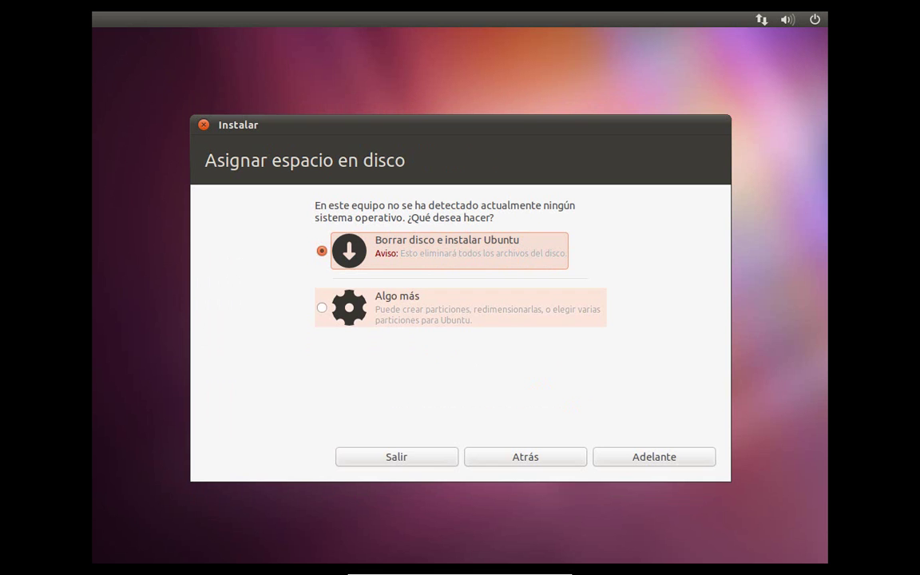
left_click(636, 456)
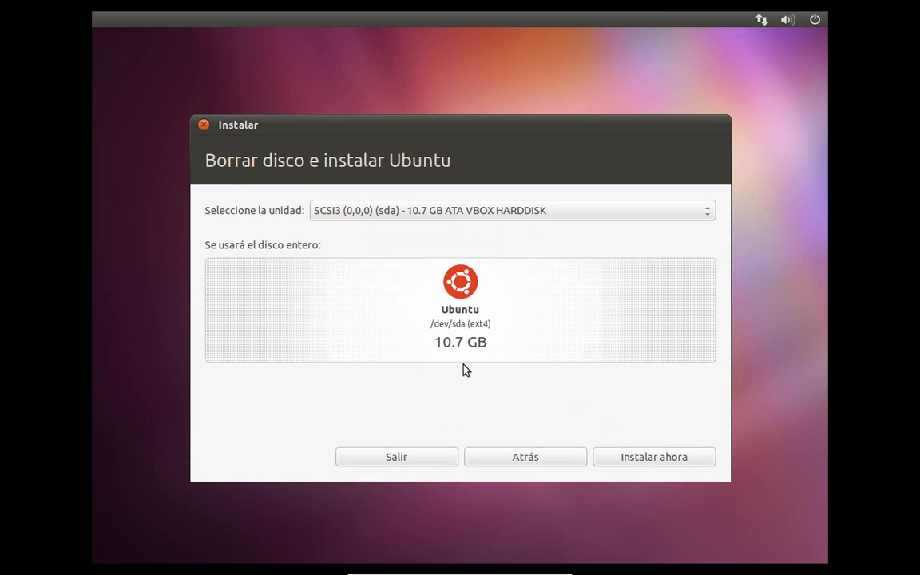
left_click(686, 460)
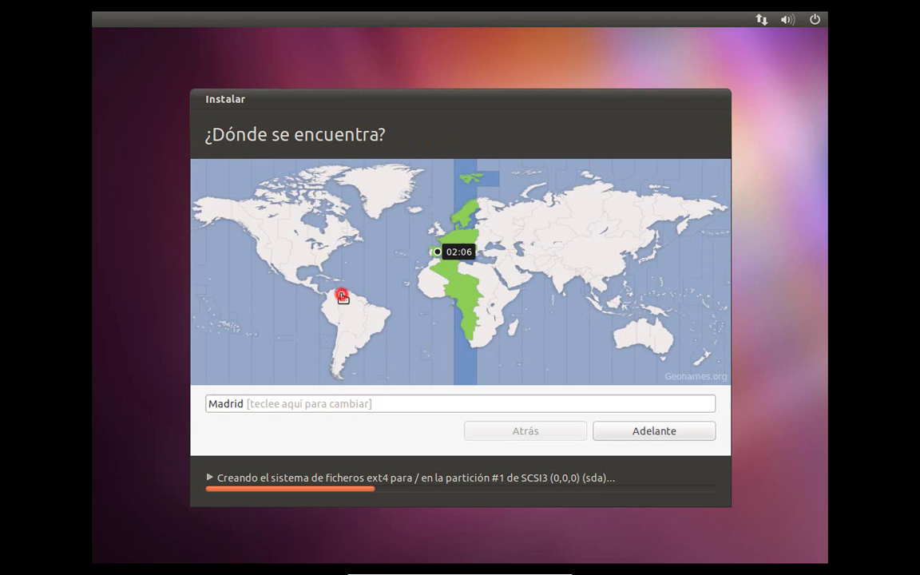
Set the location to Caracas and choose the España keyboard layout with its standard España variant.
left_click(342, 295)
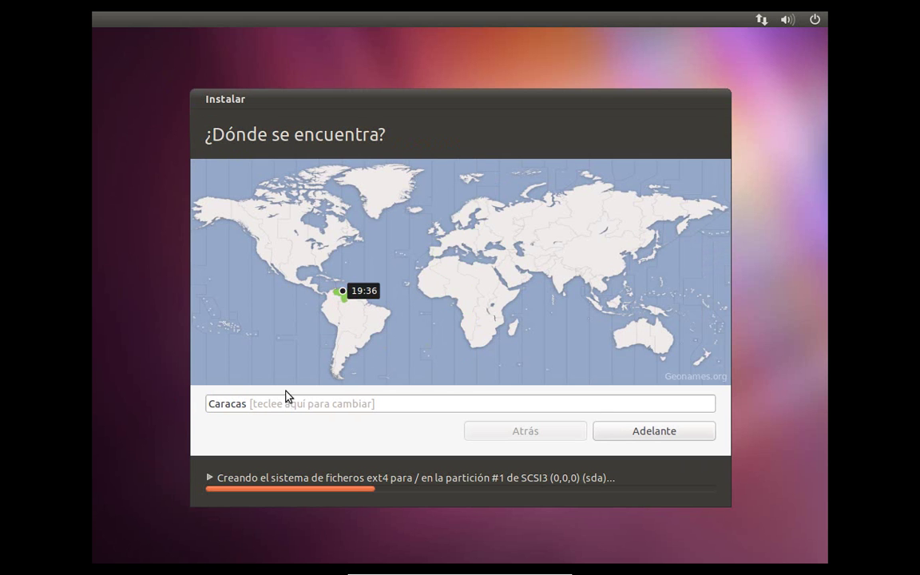
left_click(628, 435)
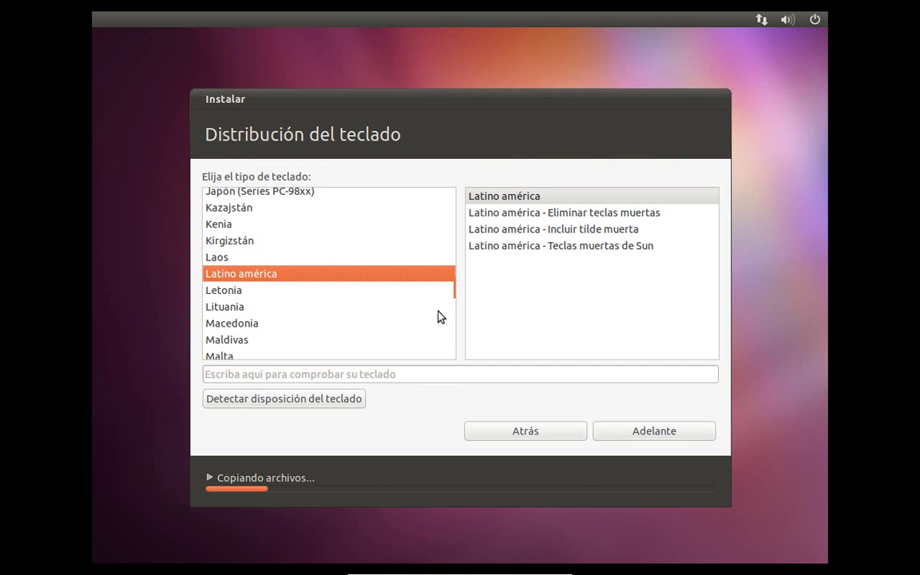
type("es")
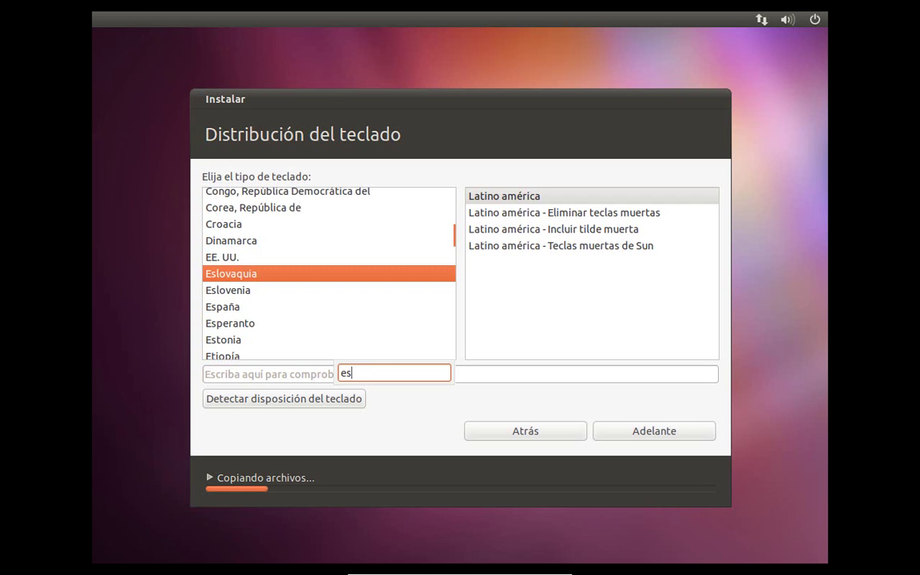
type("o")
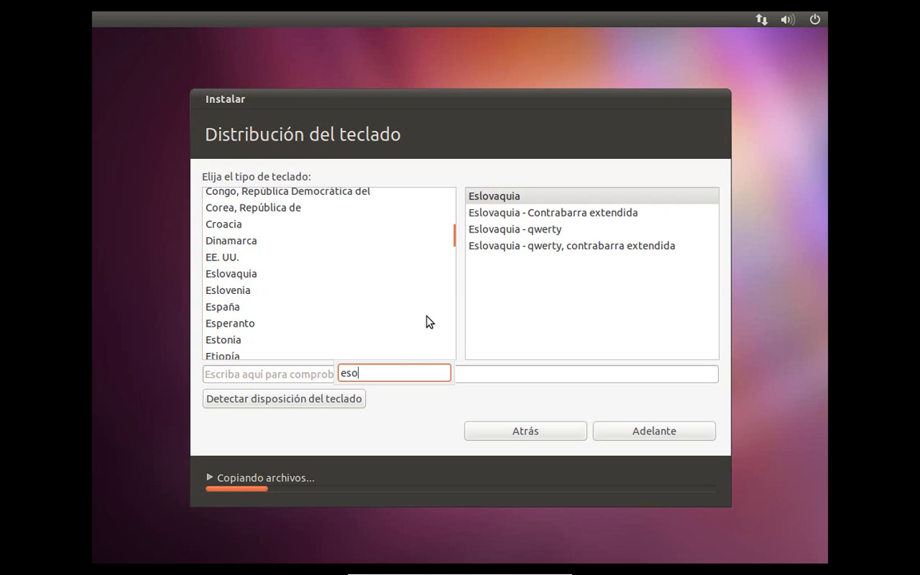
key("BackSpace")
type("p")
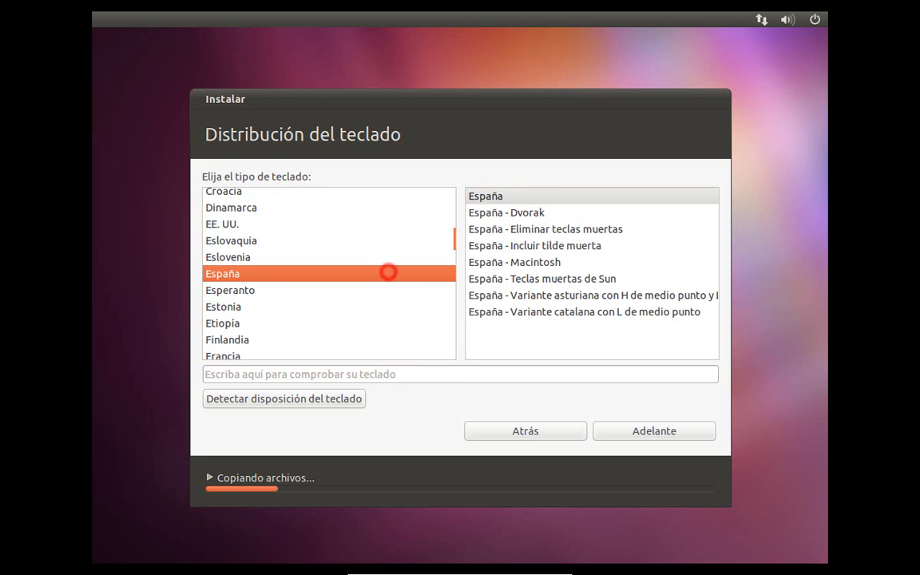
left_click(540, 197)
Test the España layout with a few letters, quotes and digits, clear the test text and accept the layout.
left_click(450, 374)
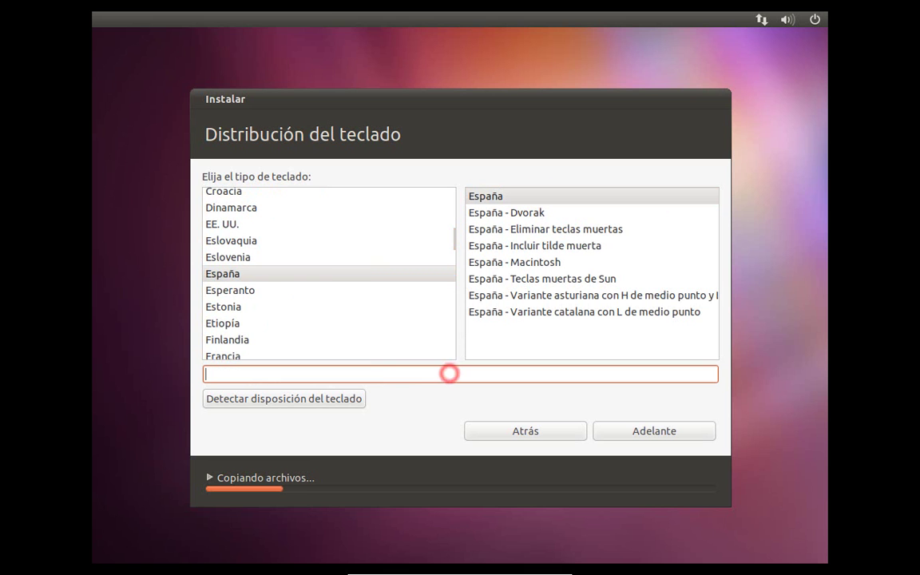
type("\"\"aA")
key("BackSpace")
key("BackSpace")
key("BackSpace")
key("BackSpace")
type("23232")
key("BackSpace")
key("BackSpace")
key("BackSpace")
key("BackSpace")
key("BackSpace")
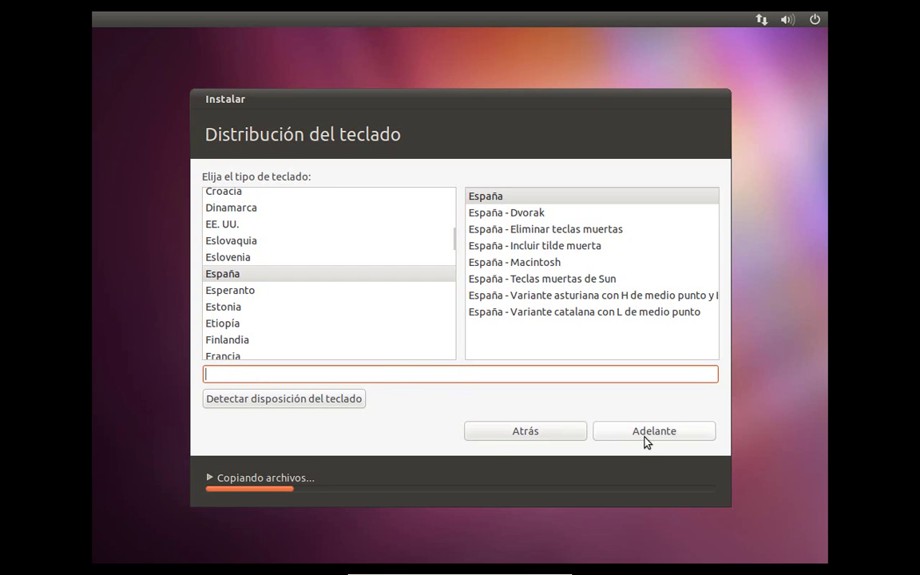
left_click(647, 438)
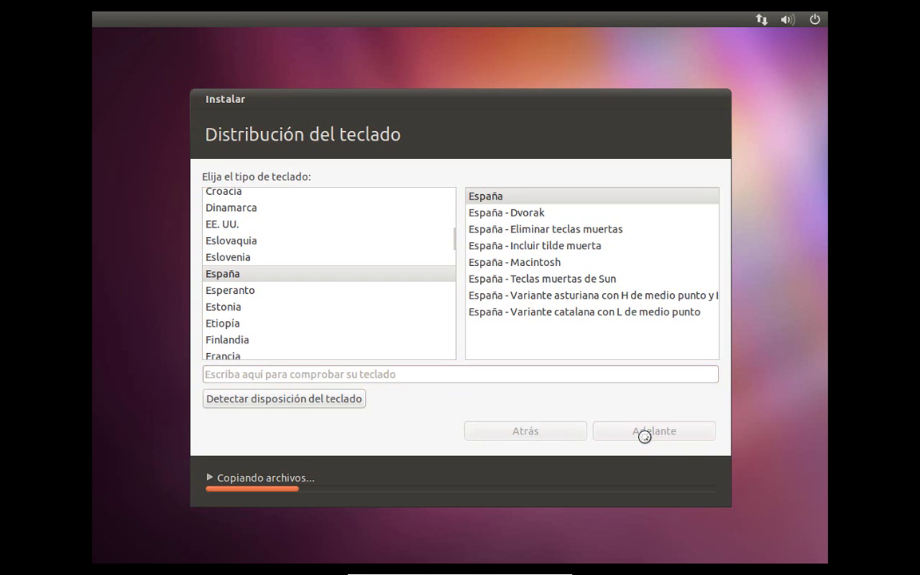
Enter the account owner's name in the user details form.
type("Eb")
key("BackSpace")
type("N")
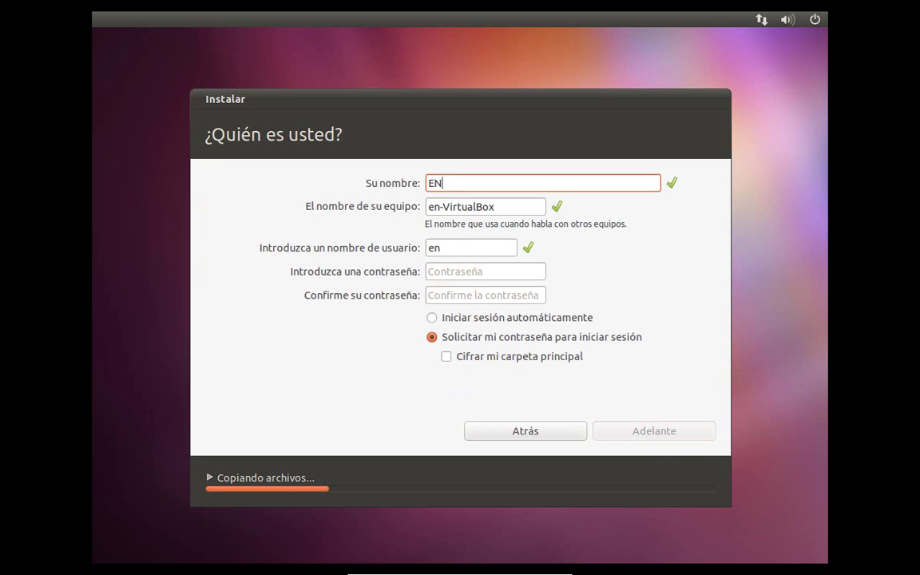
type("SASKE")
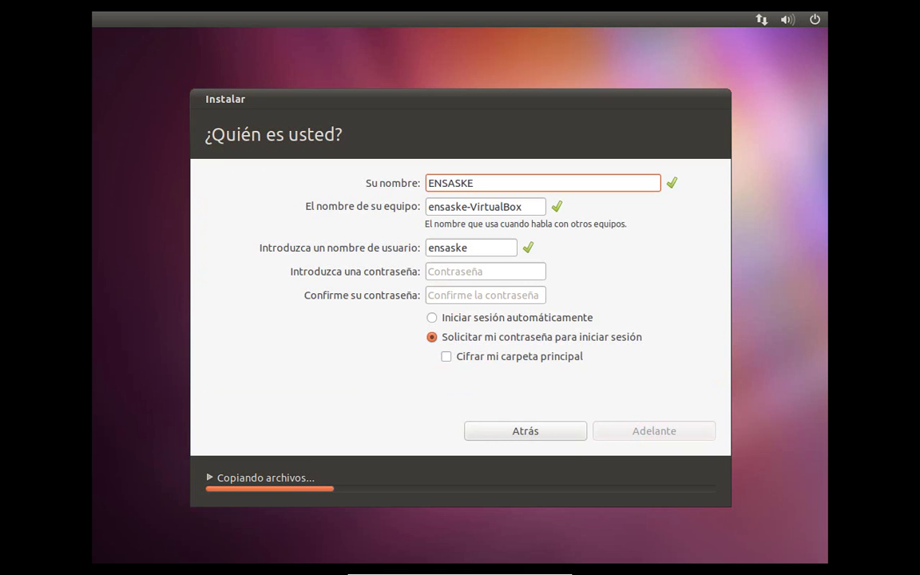
Replace the suggested computer name with ApacheWeb.
left_click(534, 206)
triple_click(534, 206)
left_click(534, 206)
double_click(535, 206)
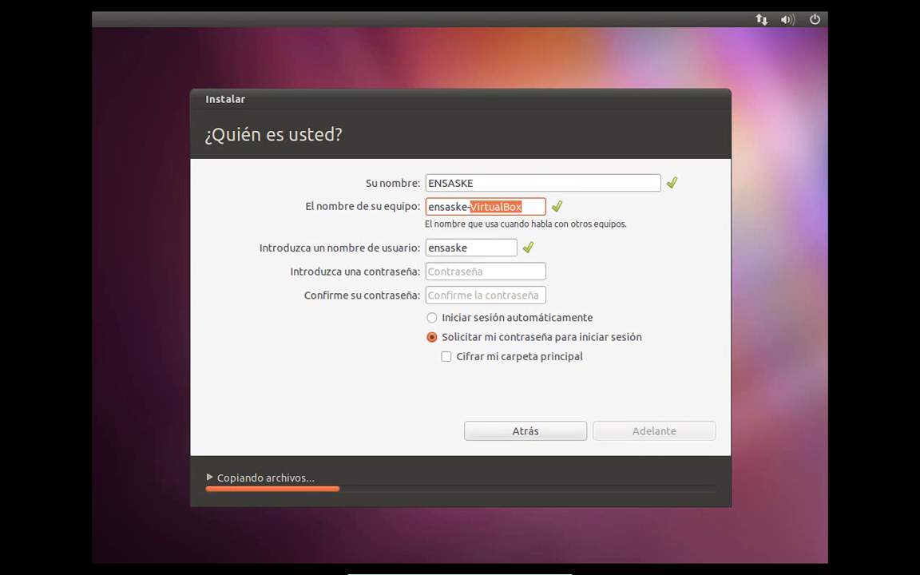
key("BackSpace")
key("BackSpace")
key("BackSpace")
key("BackSpace")
key("BackSpace")
key("BackSpace")
key("BackSpace")
key("BackSpace")
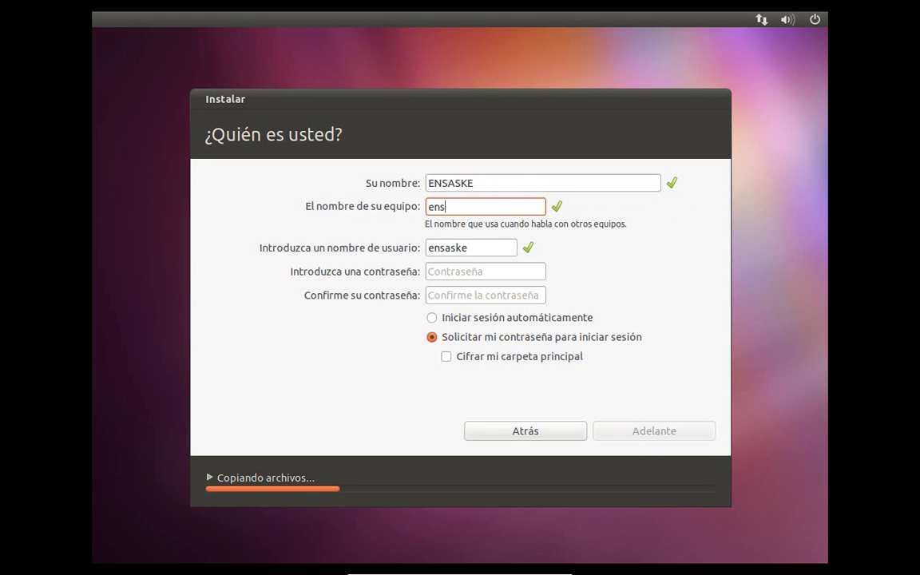
key("BackSpace")
type("Web")
key("BackSpace")
key("BackSpace")
key("BackSpace")
type("ApacheWeb")
Keep the suggested username and enter the account password.
left_click(483, 248)
left_click(477, 269)
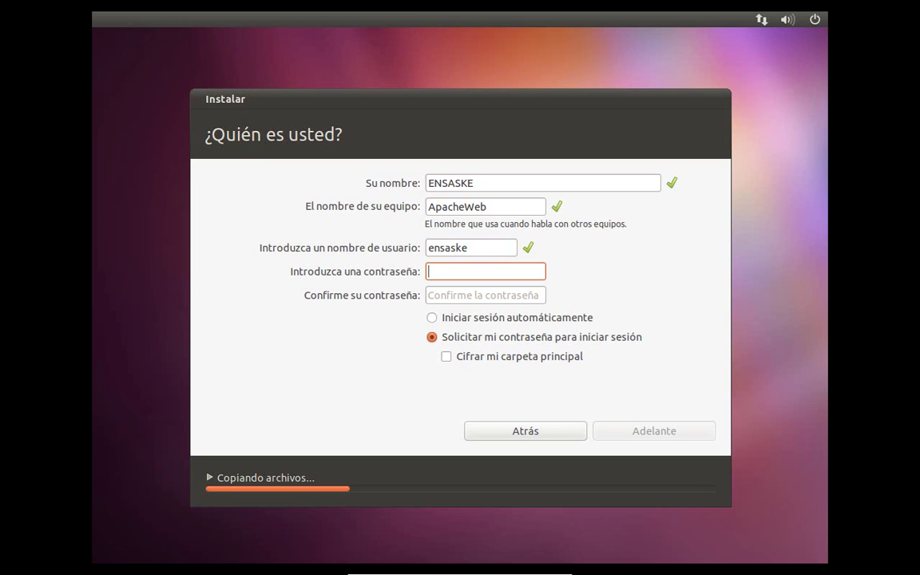
type("*****")
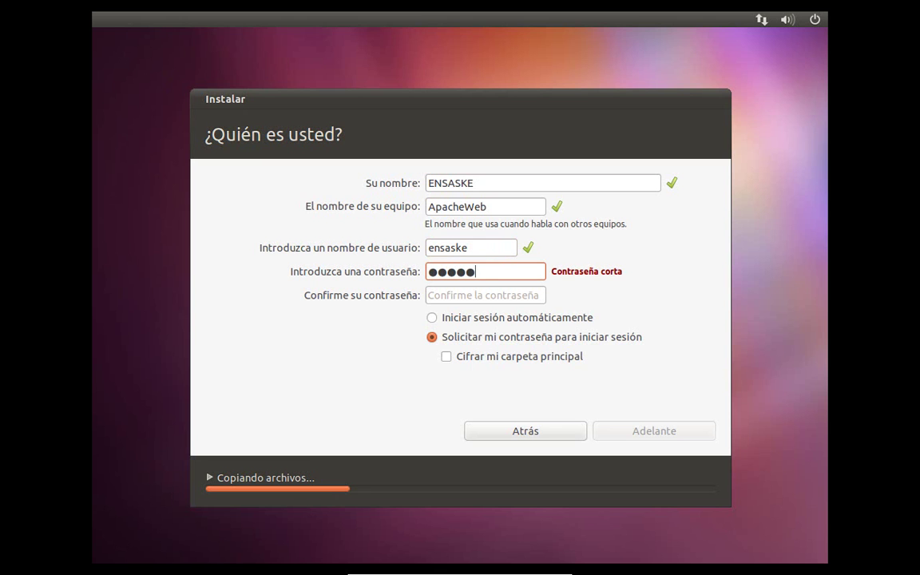
type("***")
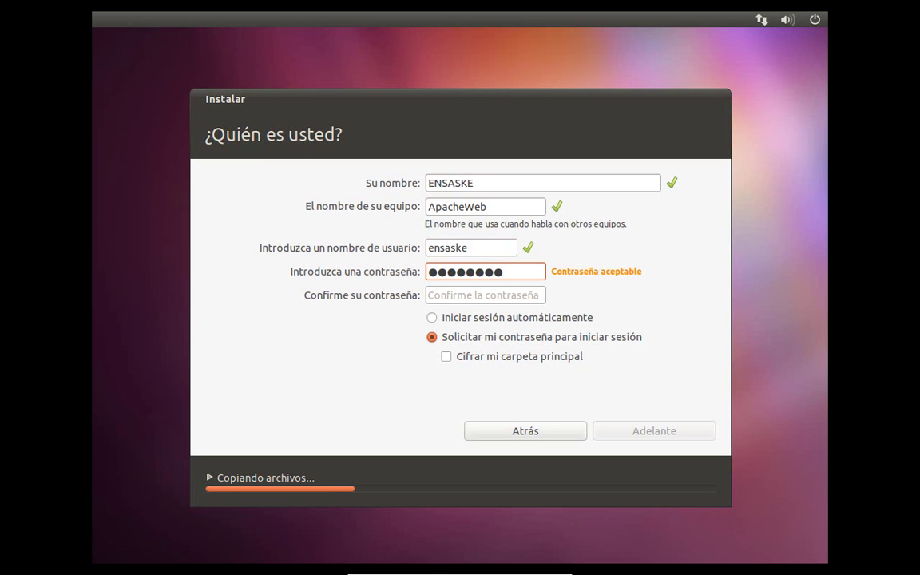
key("Tab")
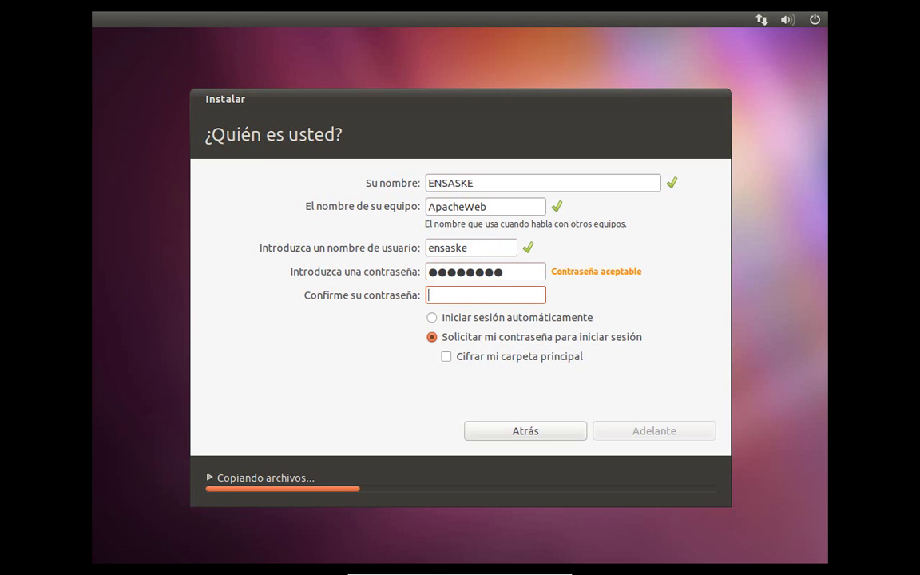
Try to confirm the account password and clear the confirmation entry.
type("********")
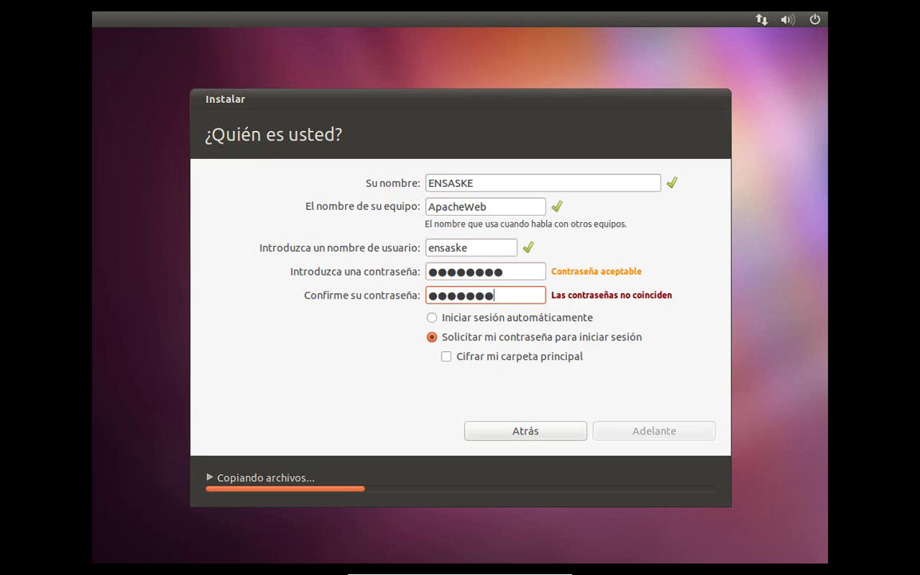
key("BackSpace")
key("BackSpace")
key("BackSpace")
key("BackSpace")
key("BackSpace")
key("BackSpace")
key("BackSpace")
key("BackSpace")
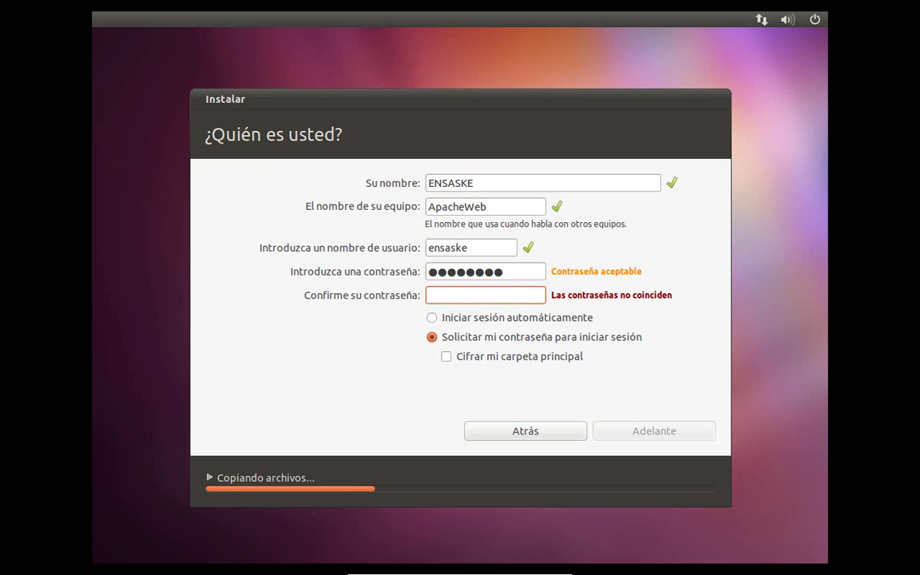
Enter the account password confirmation, enable automatic login and submit the user details.
type("*******")
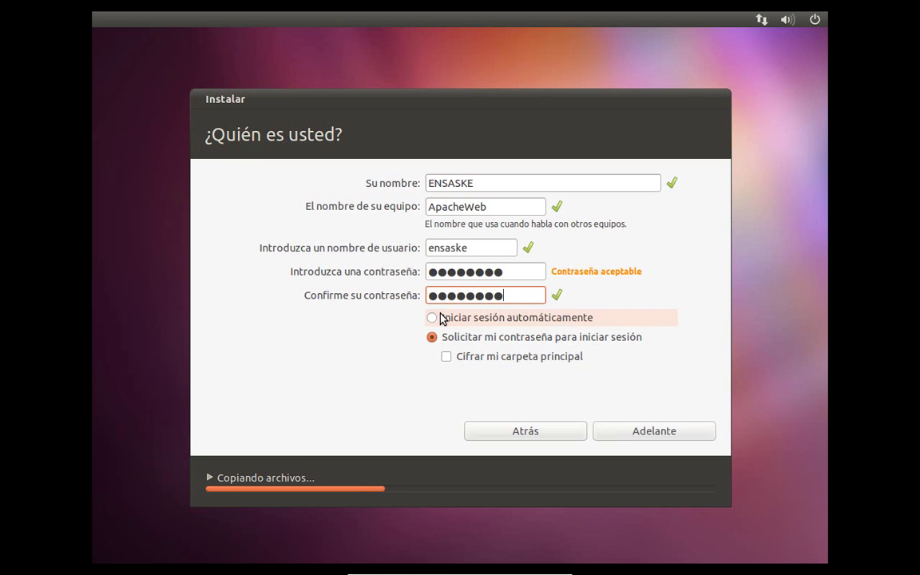
left_click(444, 318)
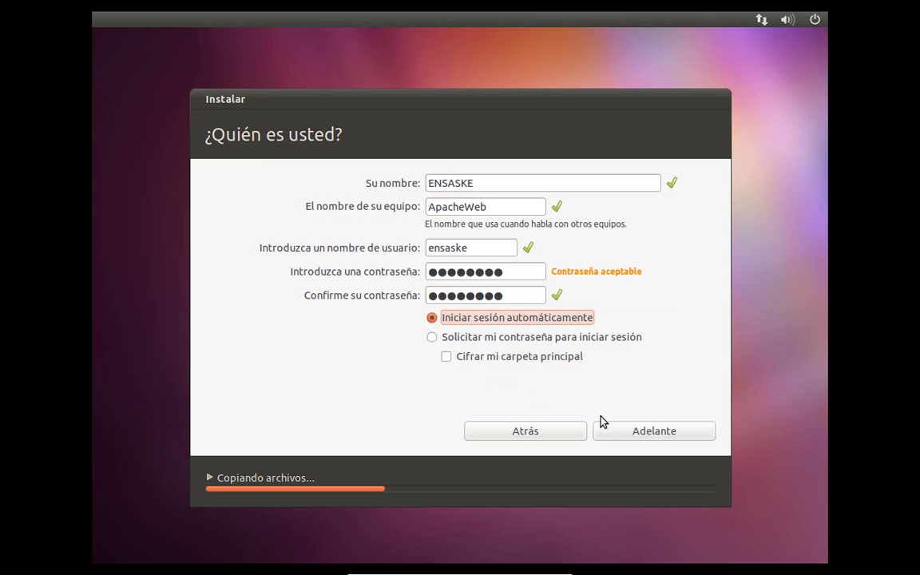
left_click(622, 433)
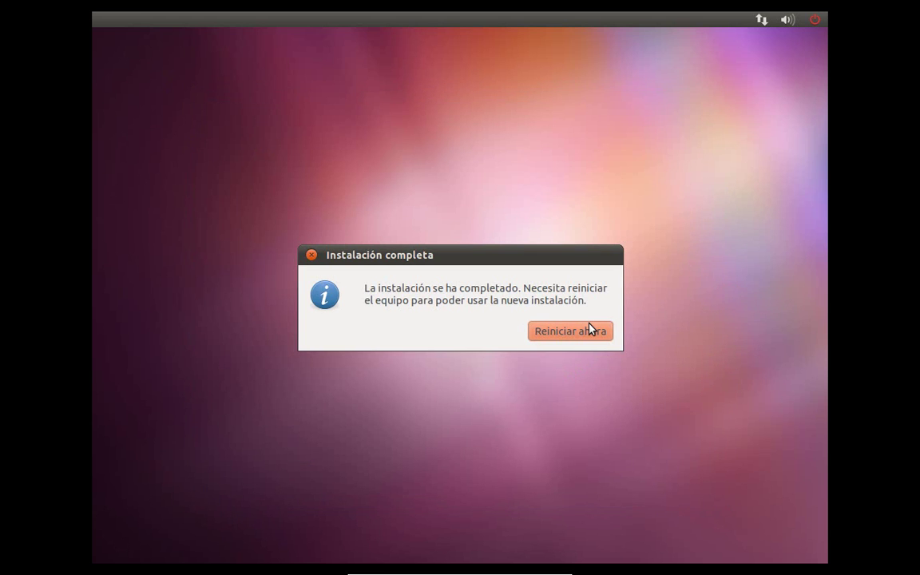
Restart into the new installation, dismiss the mouse integration notice and return the virtual machine to full screen.
left_click(592, 329)
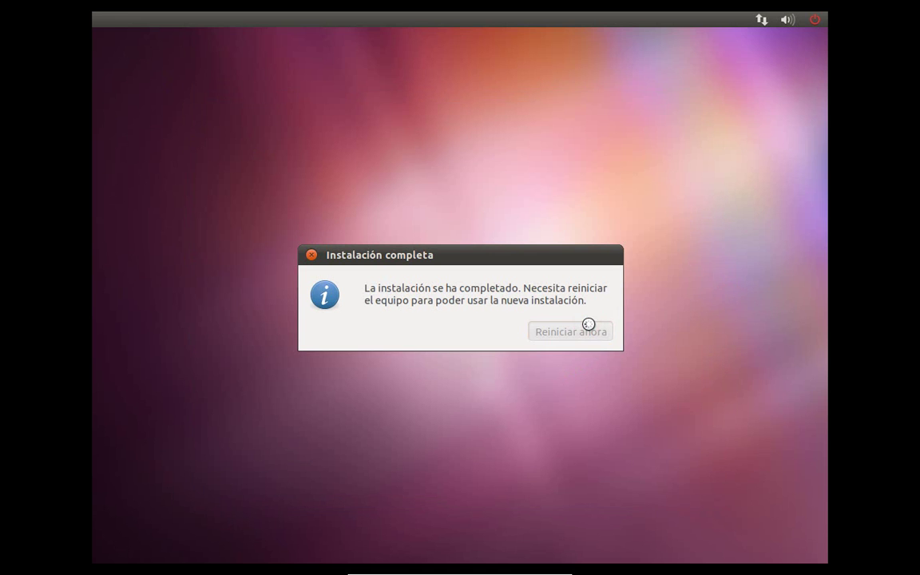
key("Return")
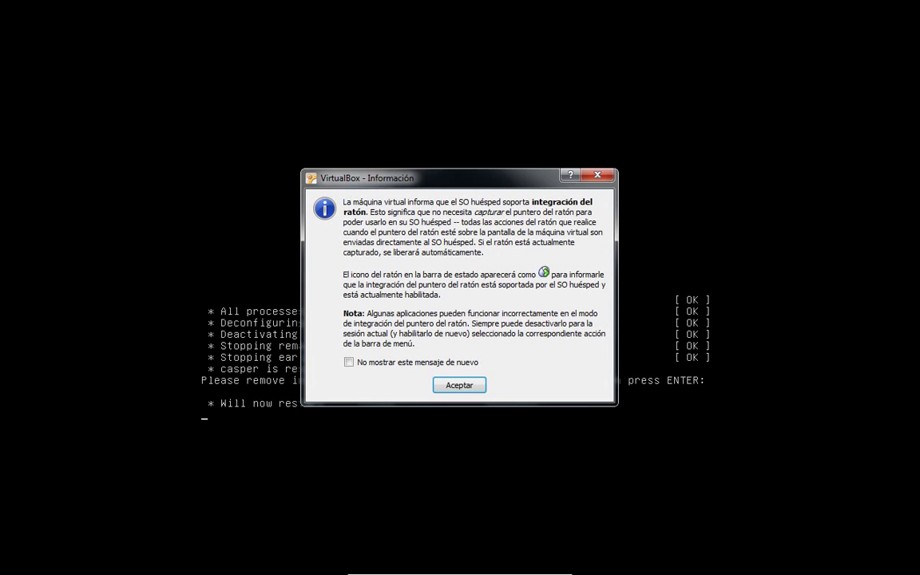
key("Return")
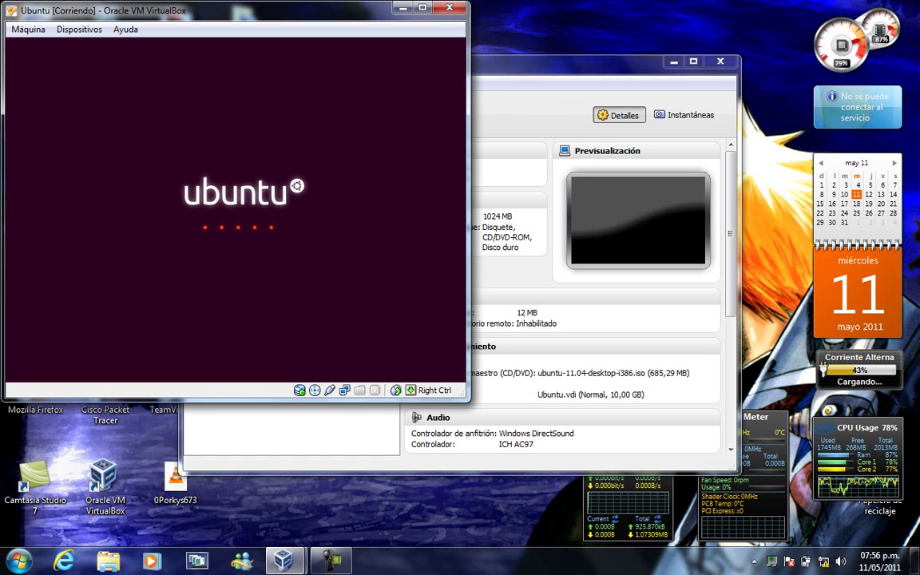
key("ctrl+f")
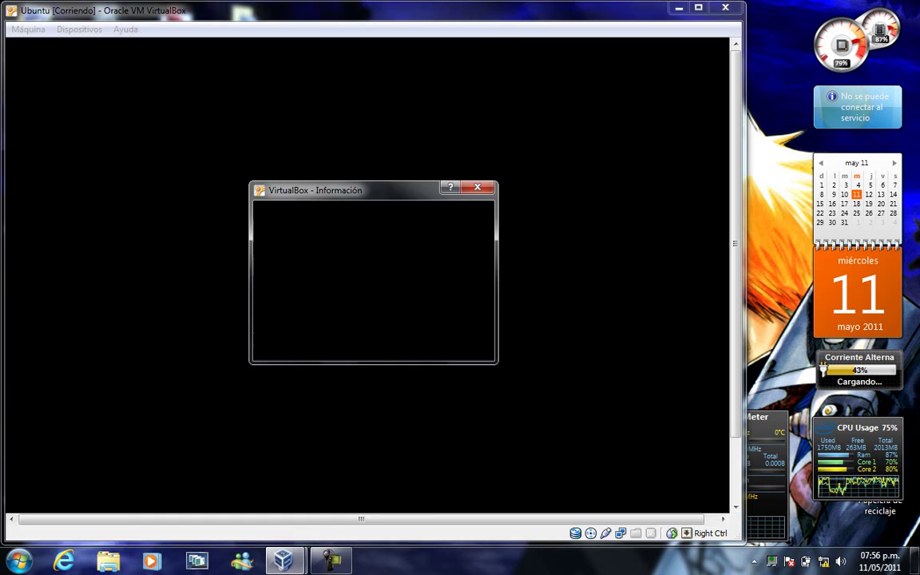
key("Return")
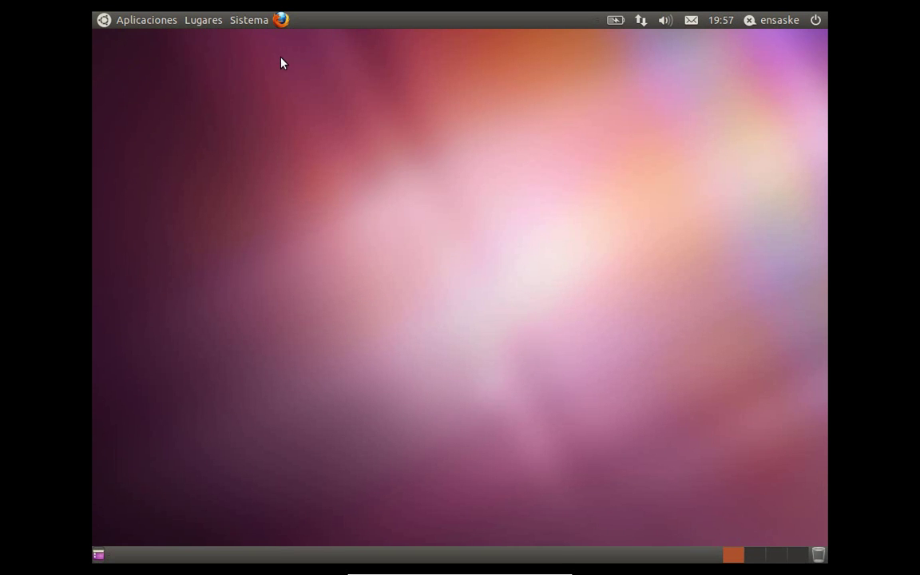
left_click(248, 22)
mouse_move(203, 20)
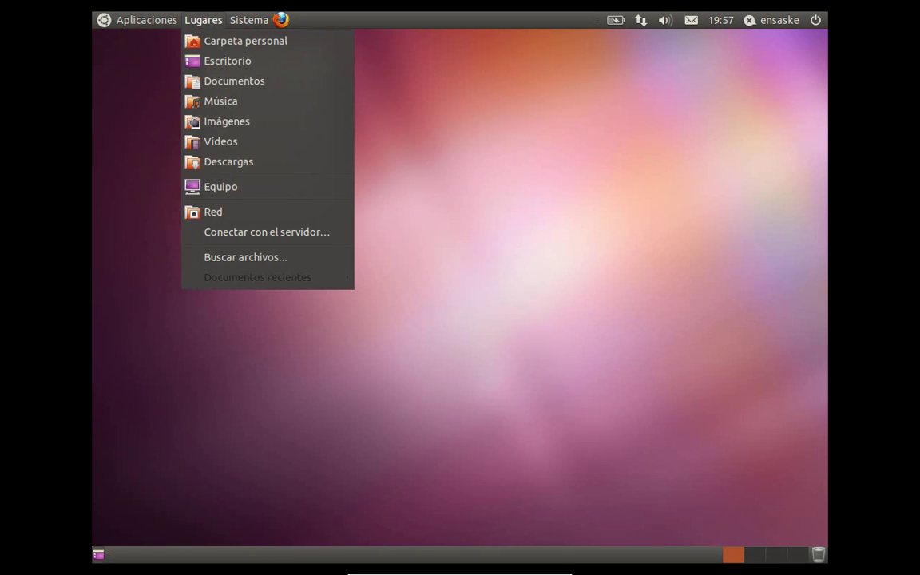
left_click(244, 27)
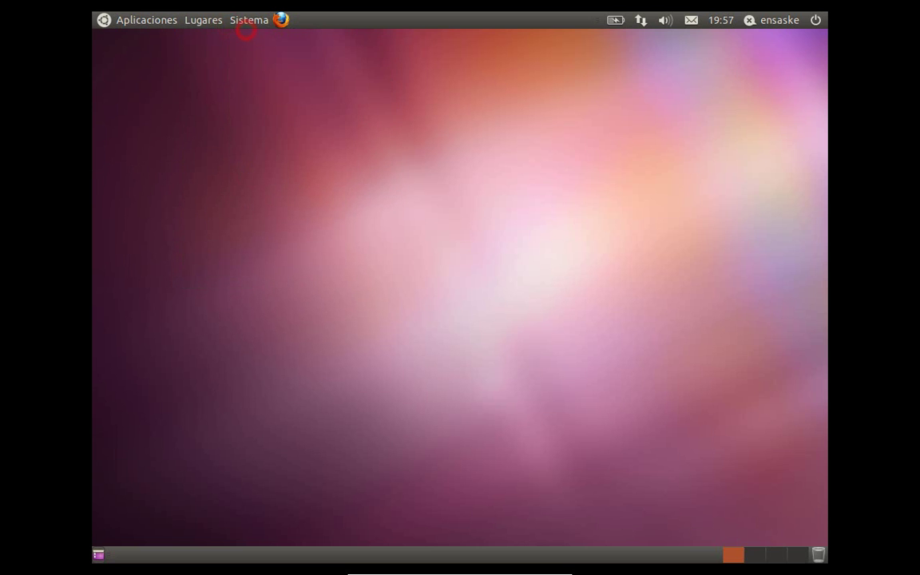
left_click(244, 27)
mouse_move(203, 23)
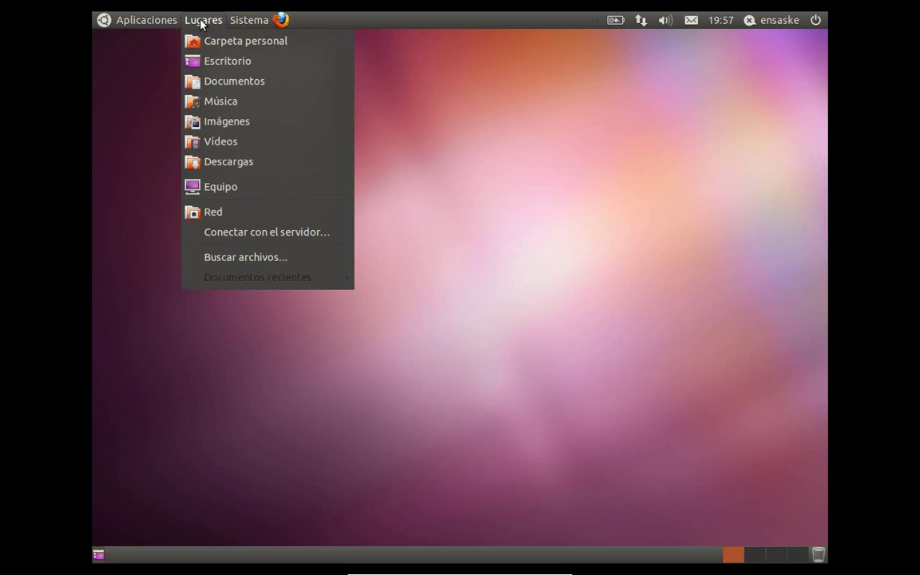
mouse_move(152, 22)
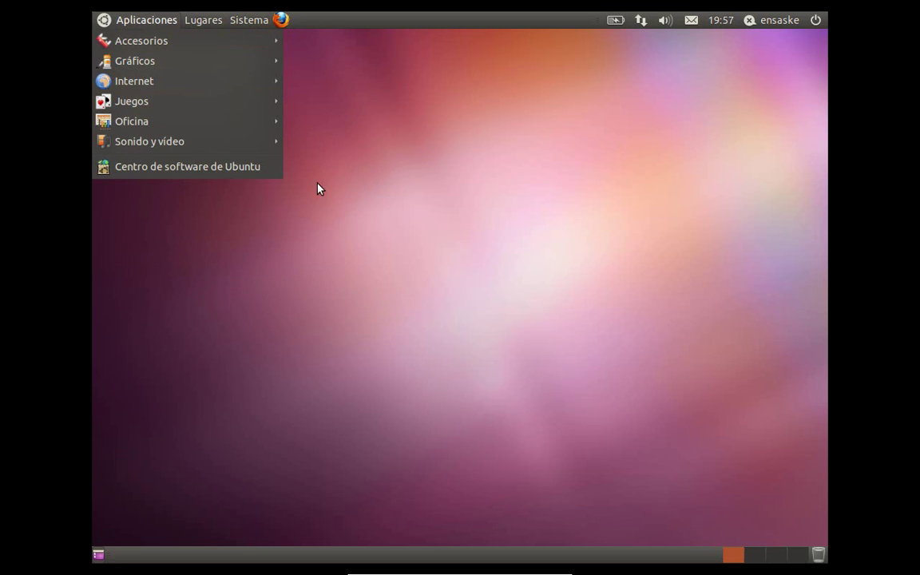